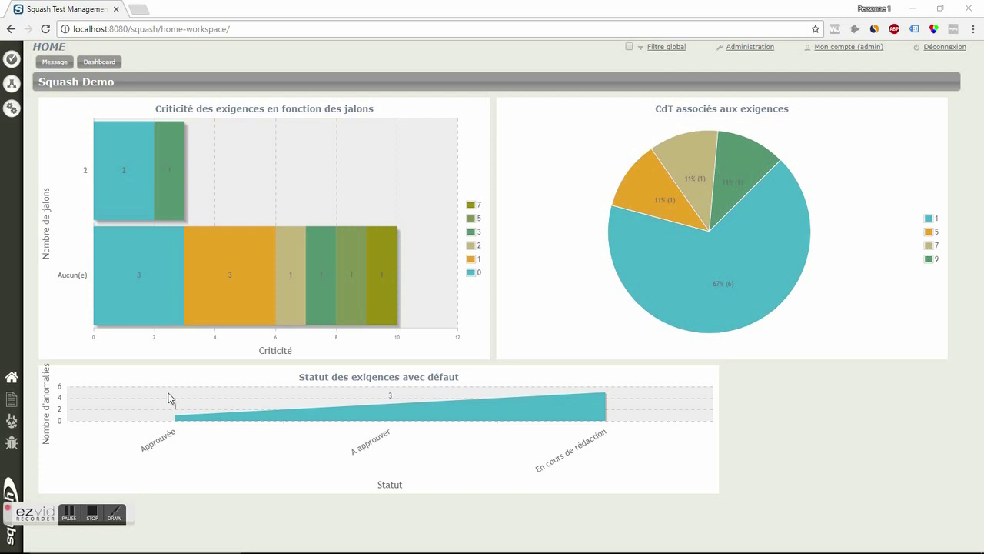
Search the test case workspace for test cases whose status is 3-Approuvé or 4-Obsolète, across all projects.
click(13, 86)
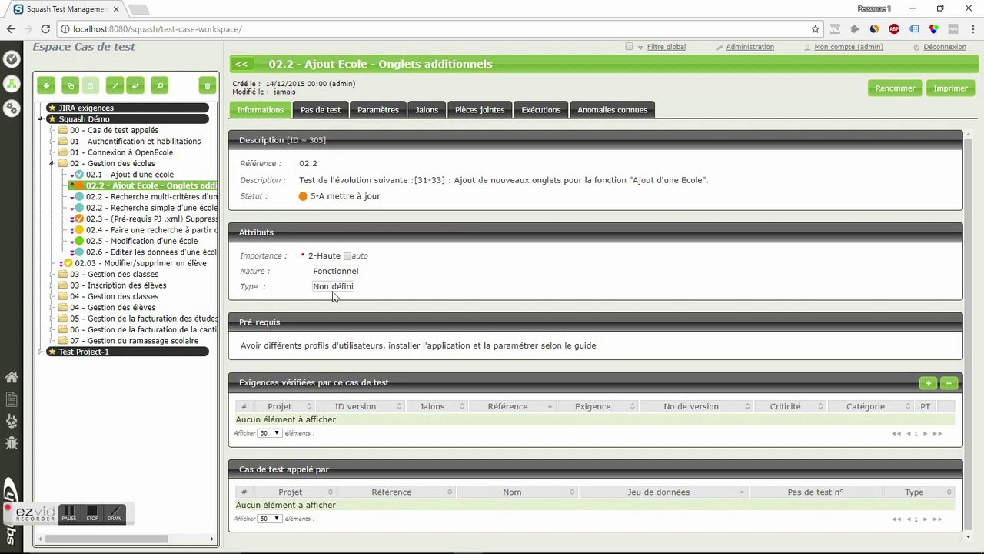
click(160, 86)
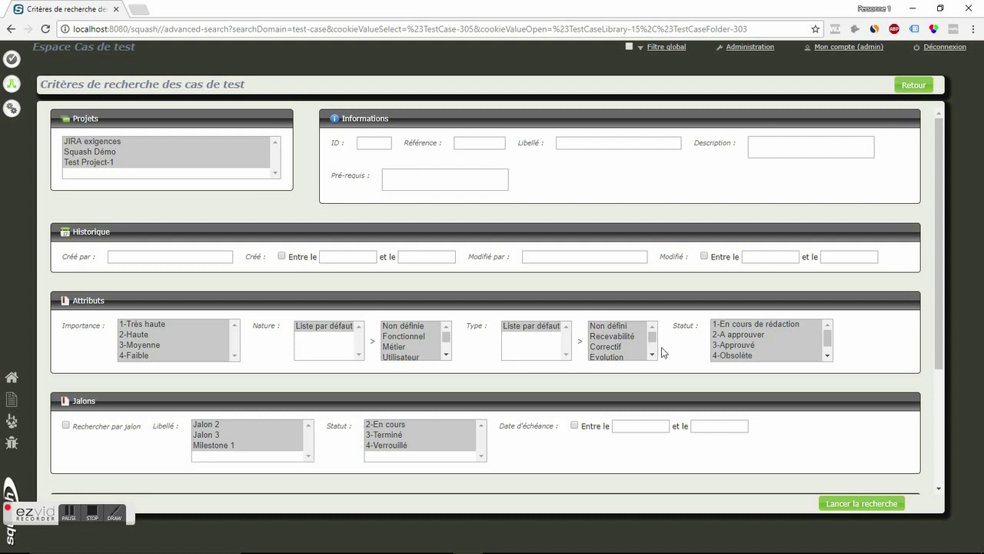
click(827, 356)
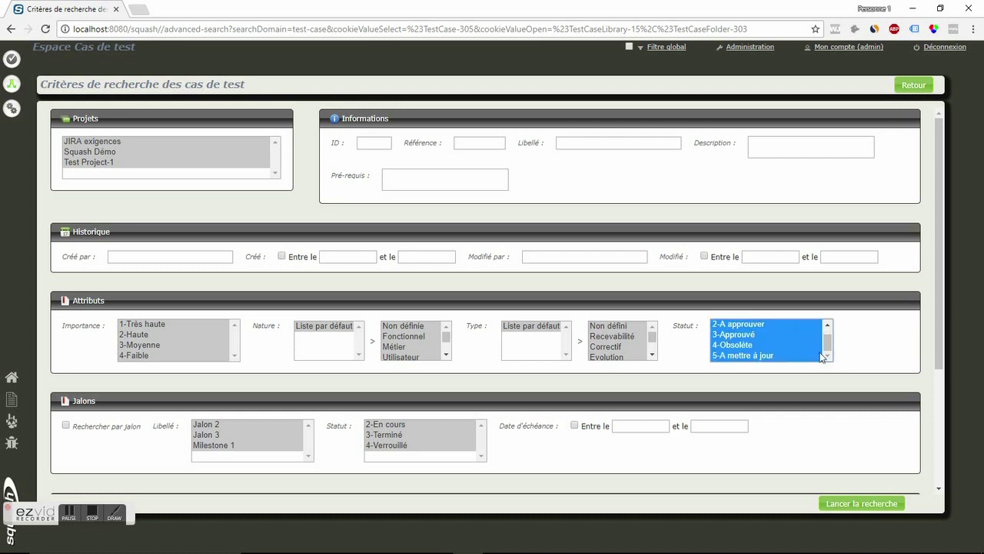
click(760, 336)
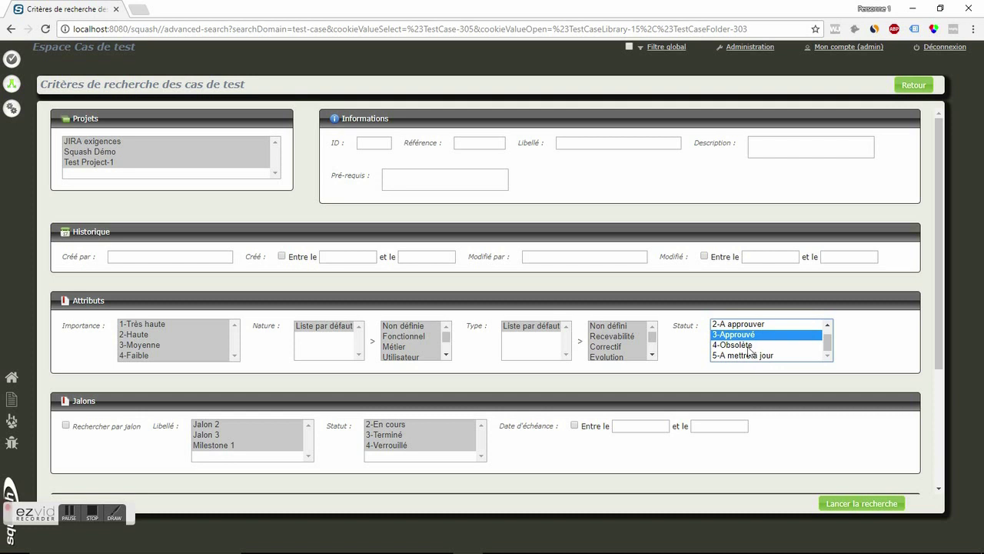
ctrl+click(748, 346)
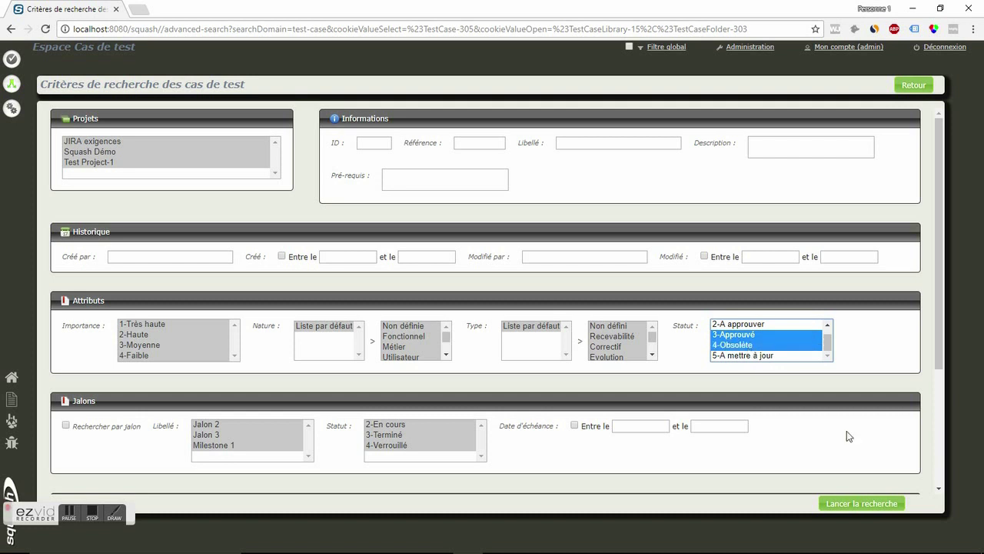
click(860, 503)
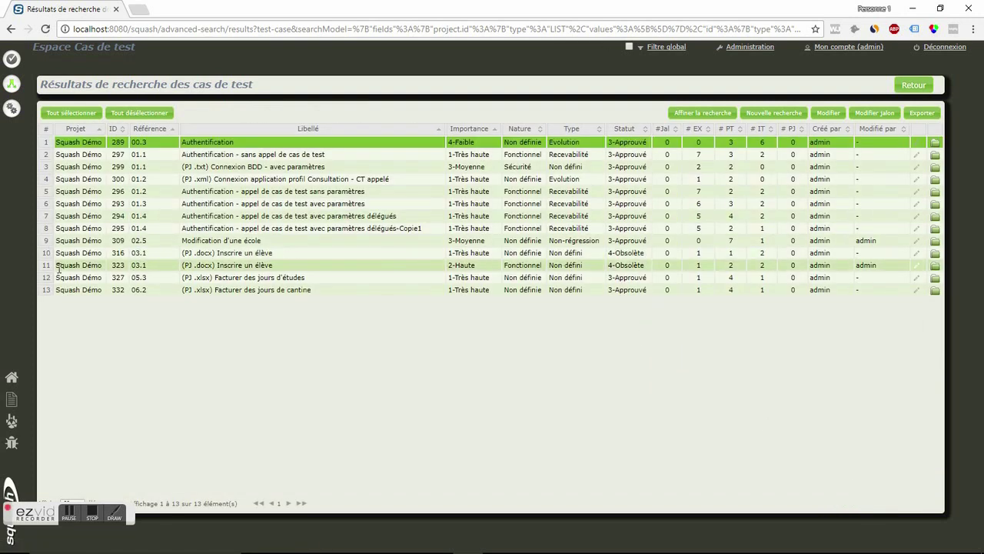
Set the status of the first seven test cases in the search results to 5-A mettre à jour.
shift+click(47, 216)
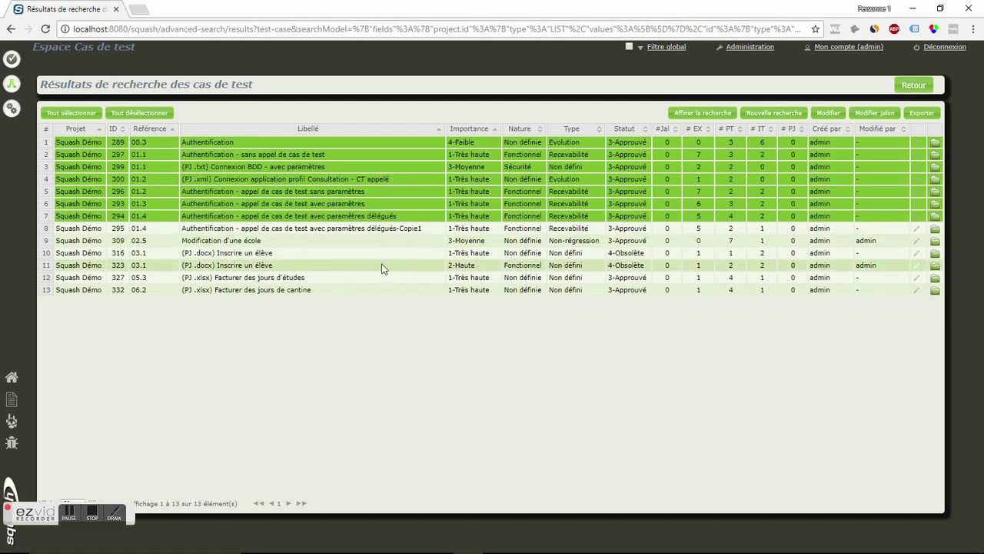
click(828, 114)
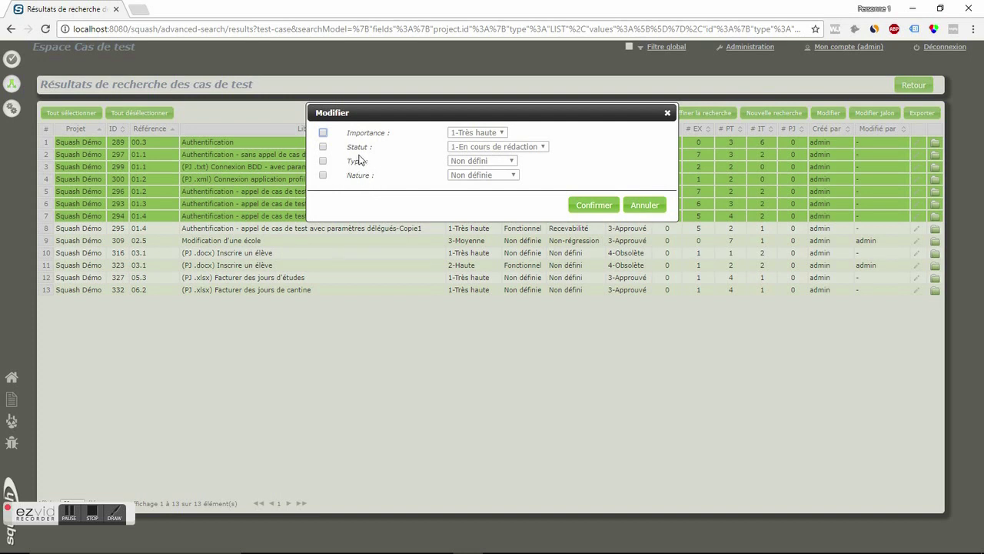
click(323, 146)
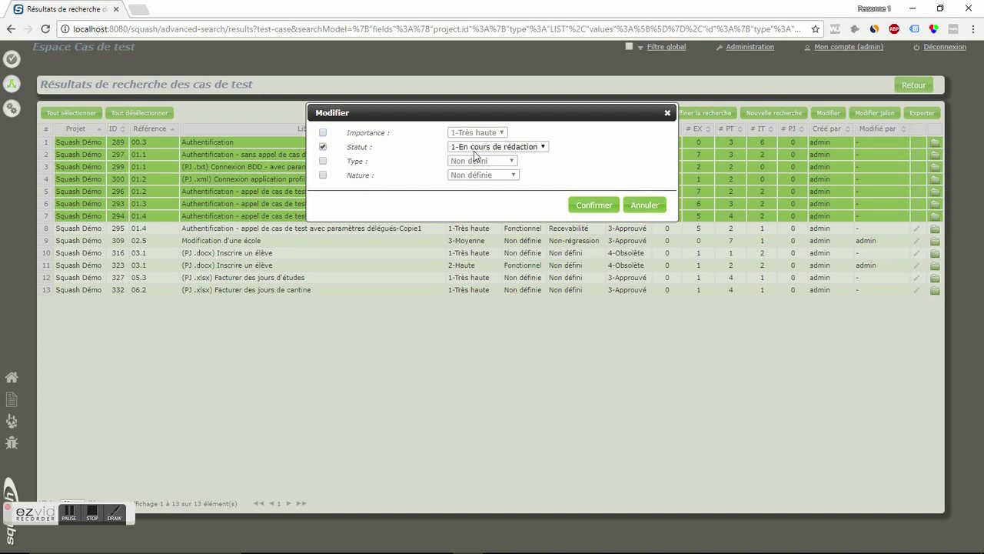
click(497, 147)
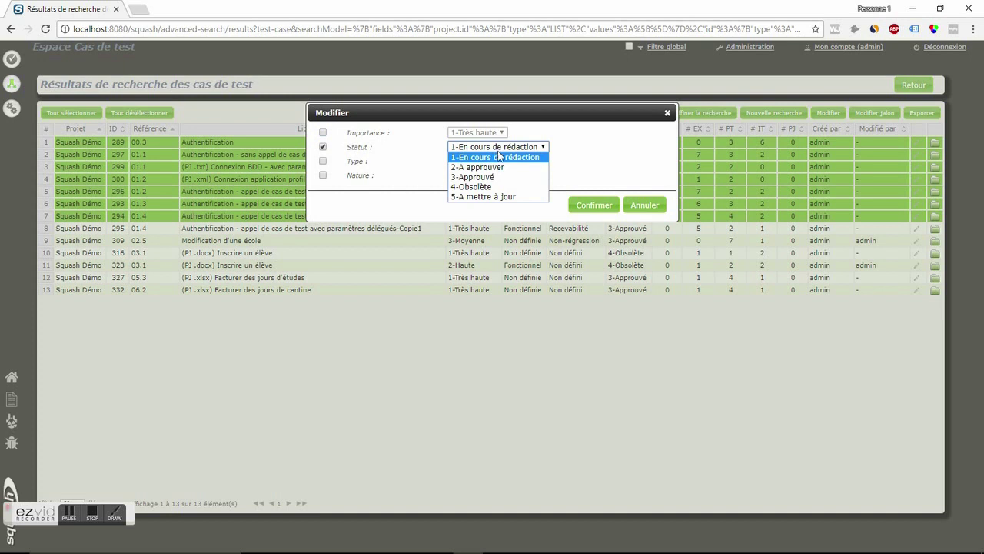
click(500, 196)
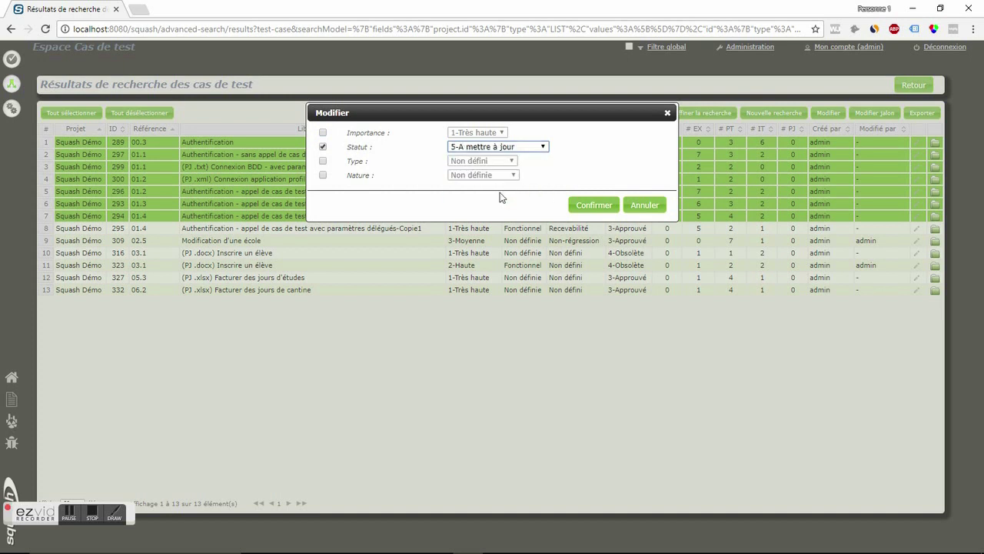
click(593, 205)
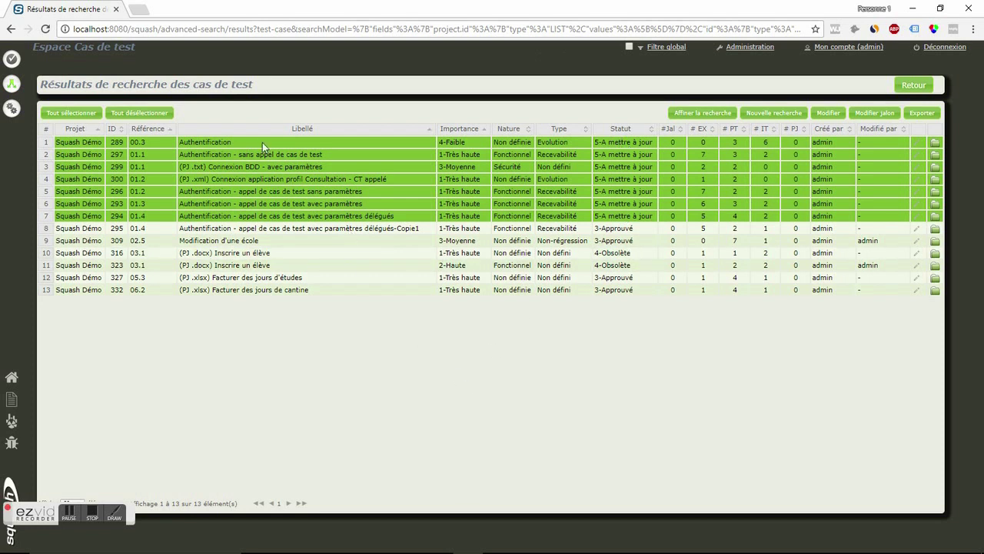
Deselect all results and open the label and reference of the first test case for inline editing.
click(138, 113)
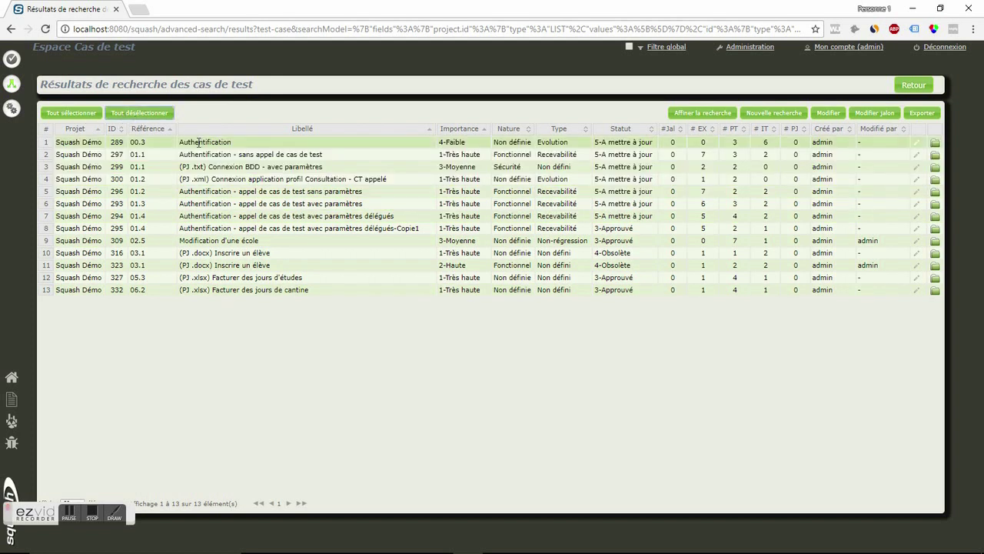
click(197, 143)
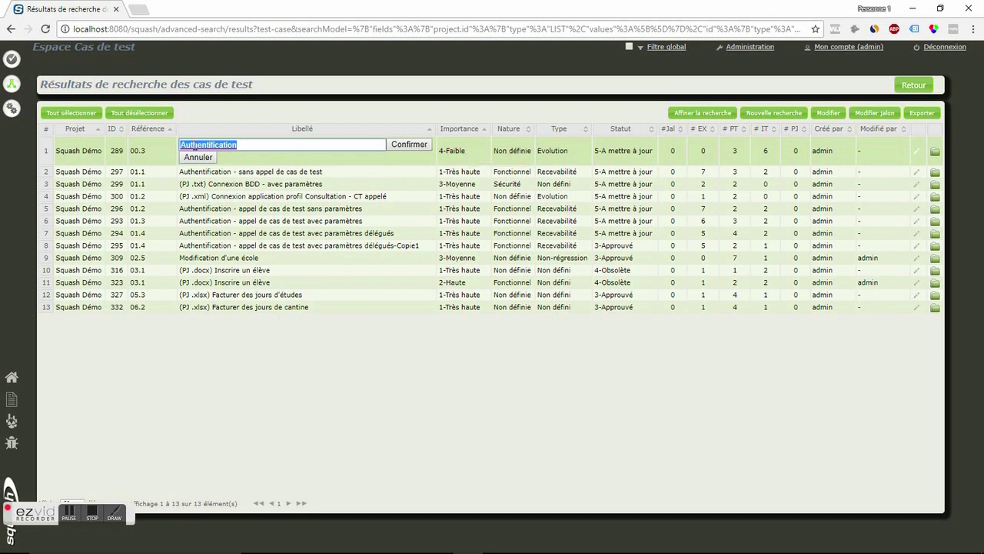
click(214, 124)
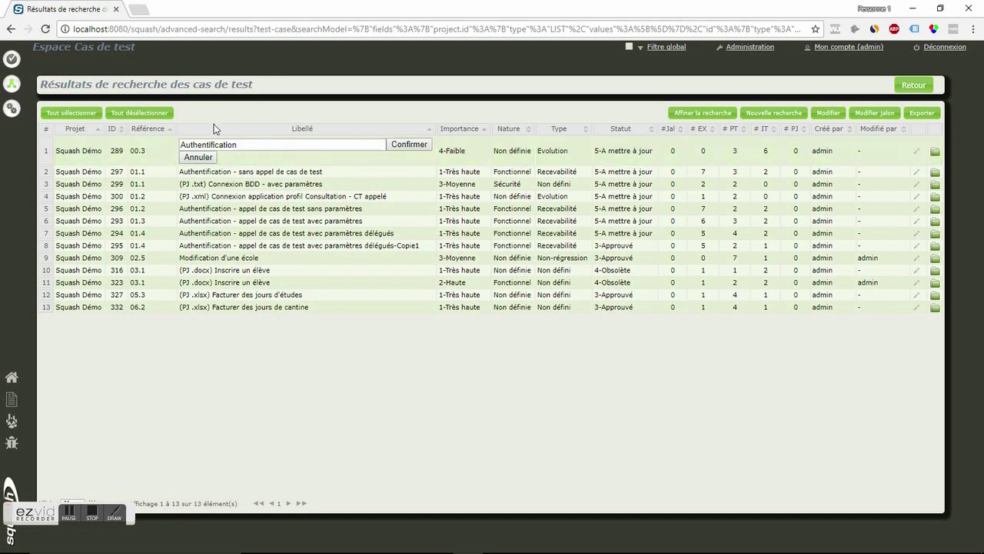
click(146, 152)
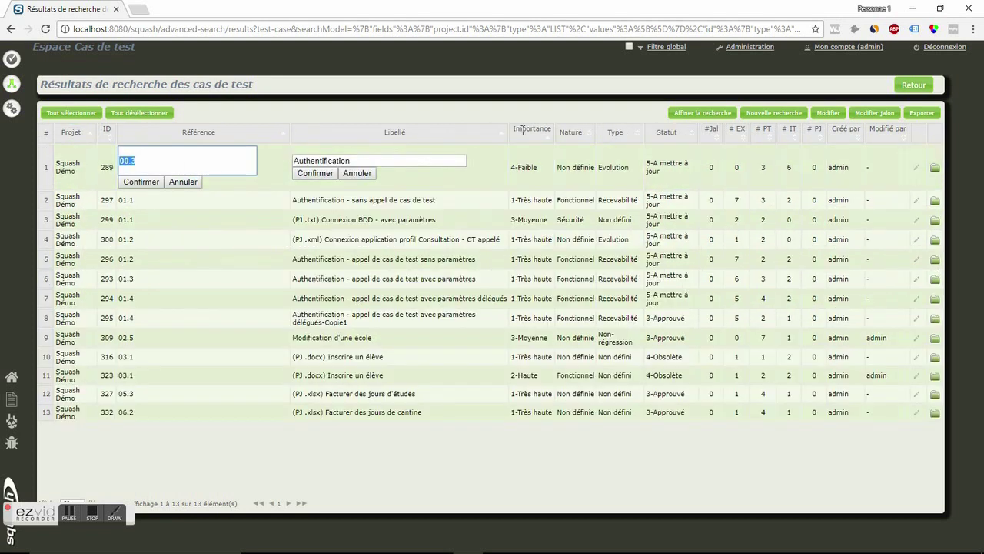
click(655, 165)
click(583, 203)
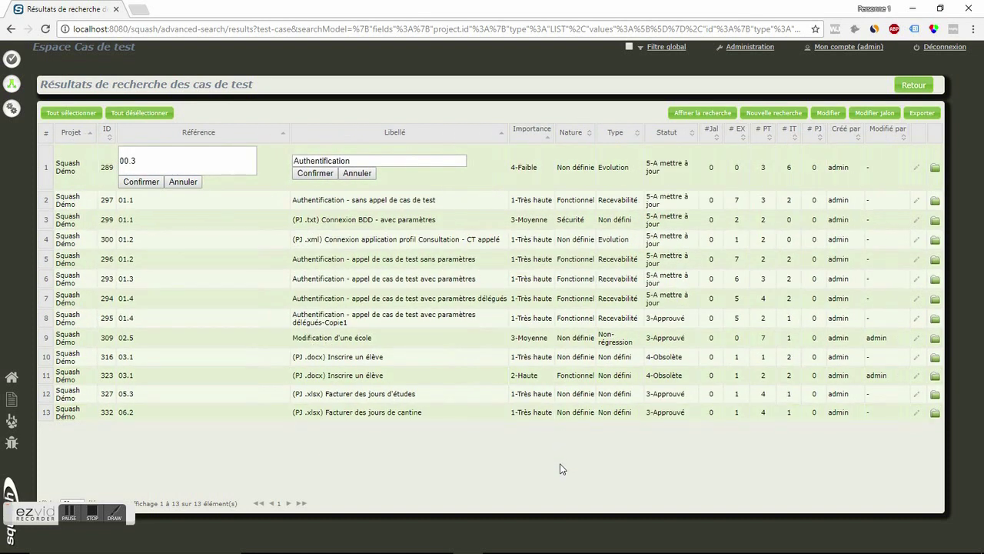
In the campaign workspace, search iteration 1 - V1.1 - IT1 for test plan items with execution status 1-à exécuter.
click(921, 87)
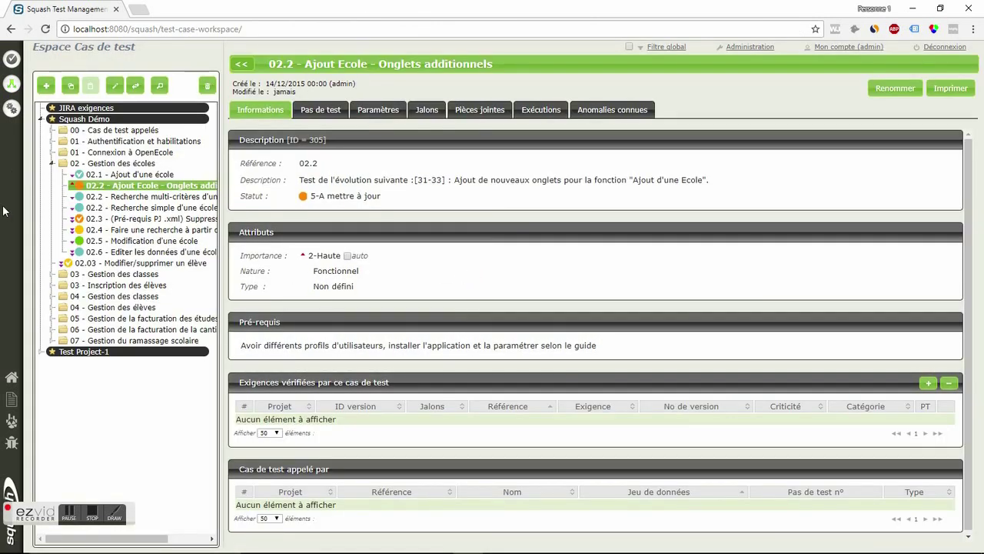
click(11, 110)
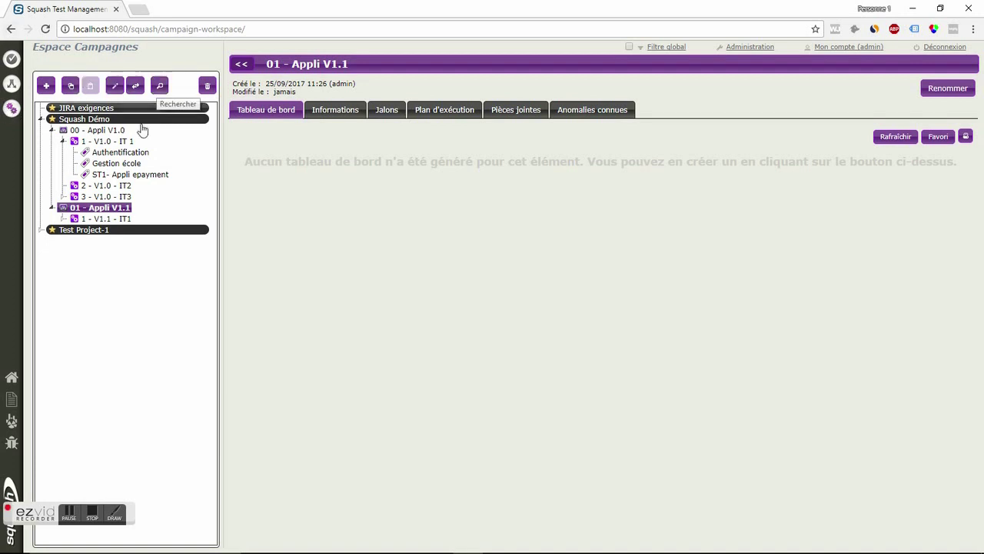
double_click(94, 220)
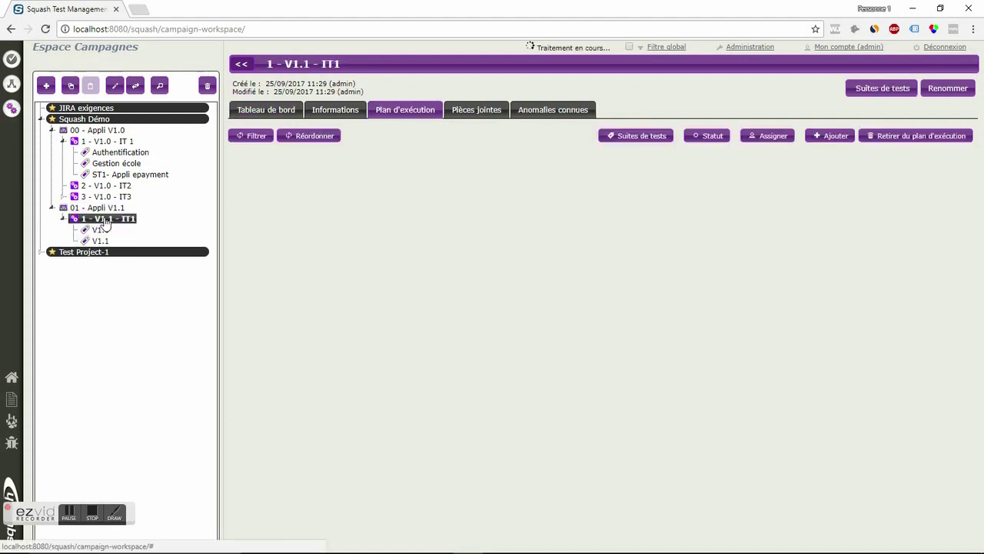
click(159, 85)
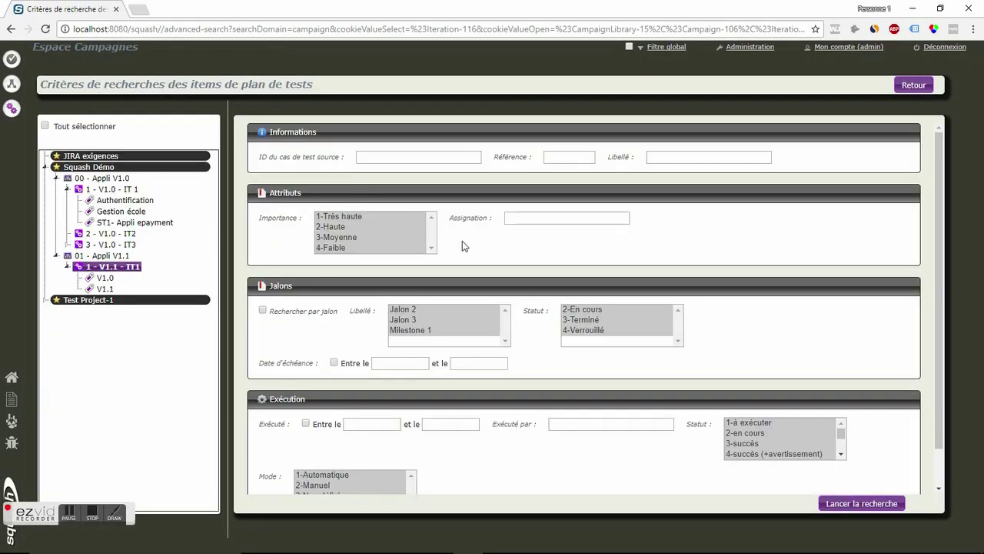
scroll(474, 264, down, 2)
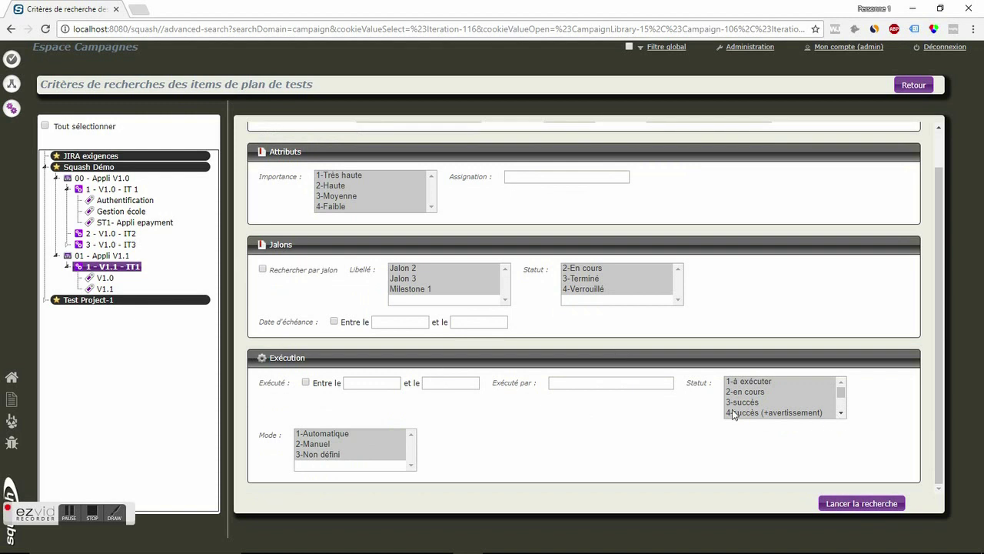
click(772, 382)
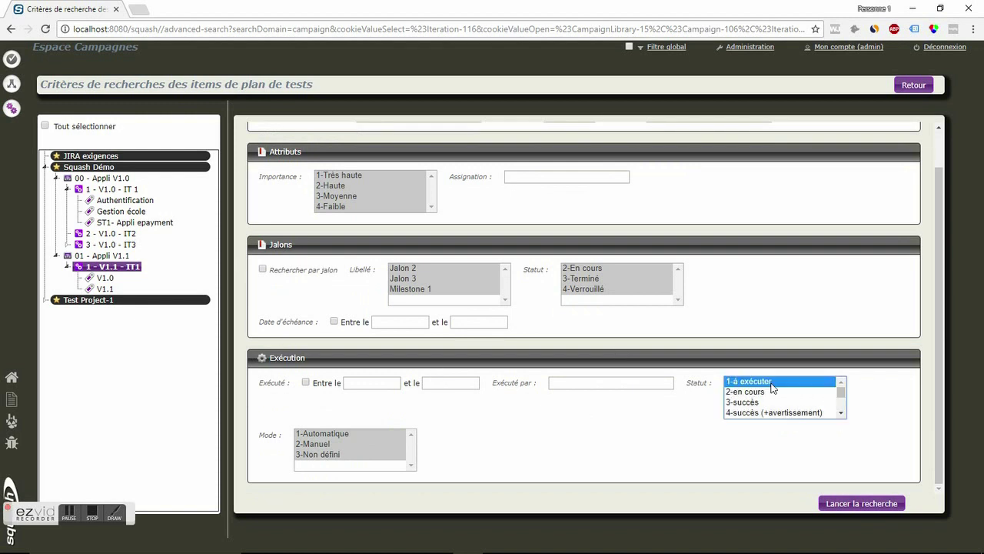
click(858, 504)
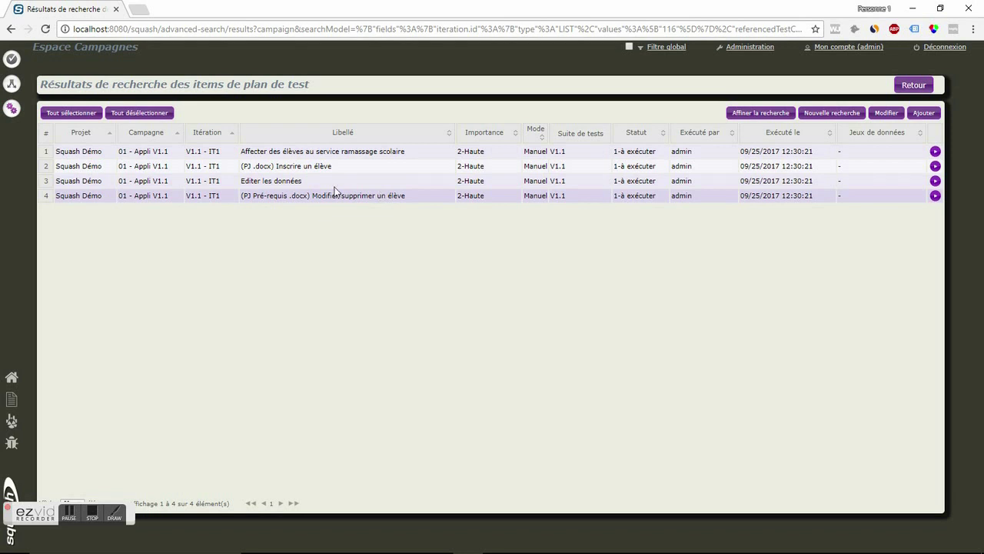
Add all the found test plan items to a new iteration created under the Squash Démo campaign 01 - Appli V1.1.
click(51, 154)
shift+click(47, 196)
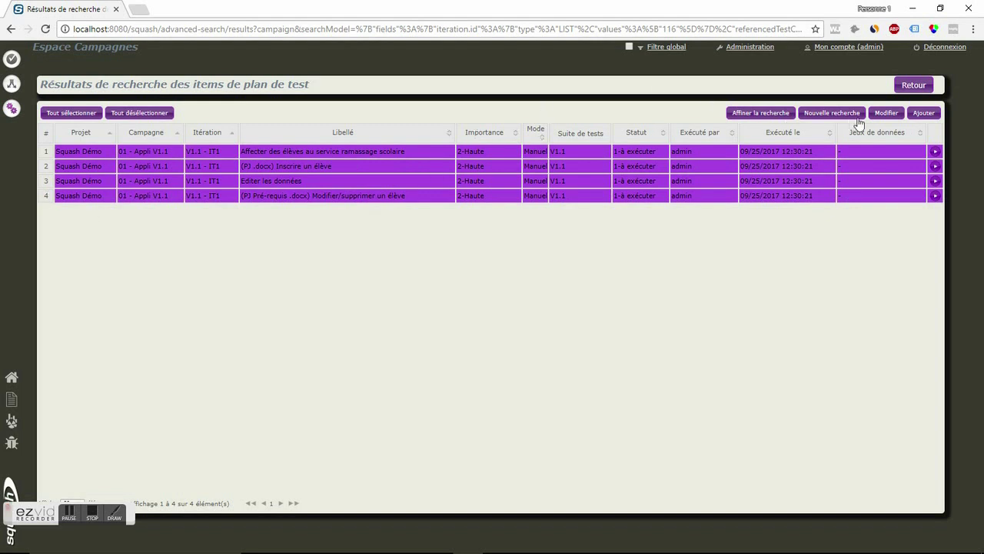
click(922, 113)
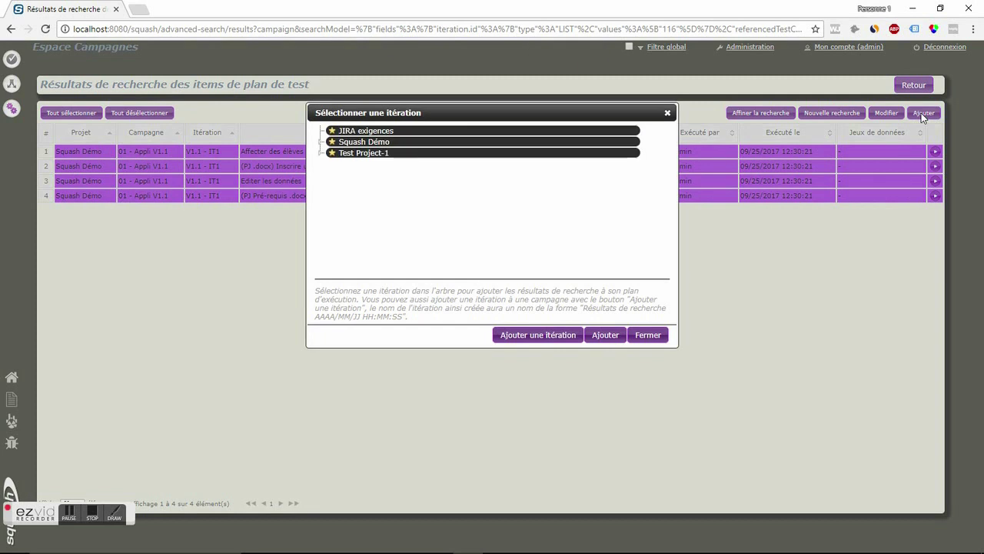
click(321, 143)
click(333, 164)
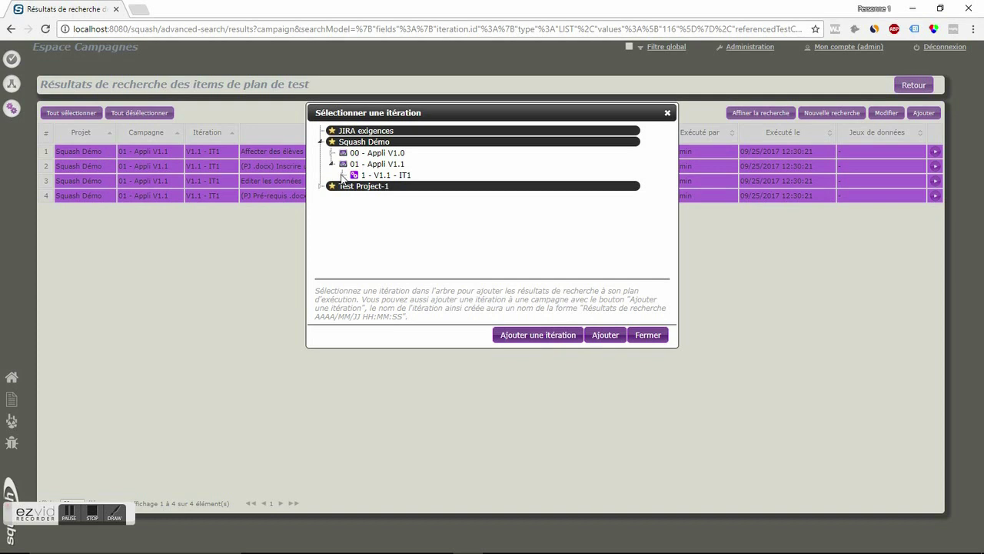
click(377, 164)
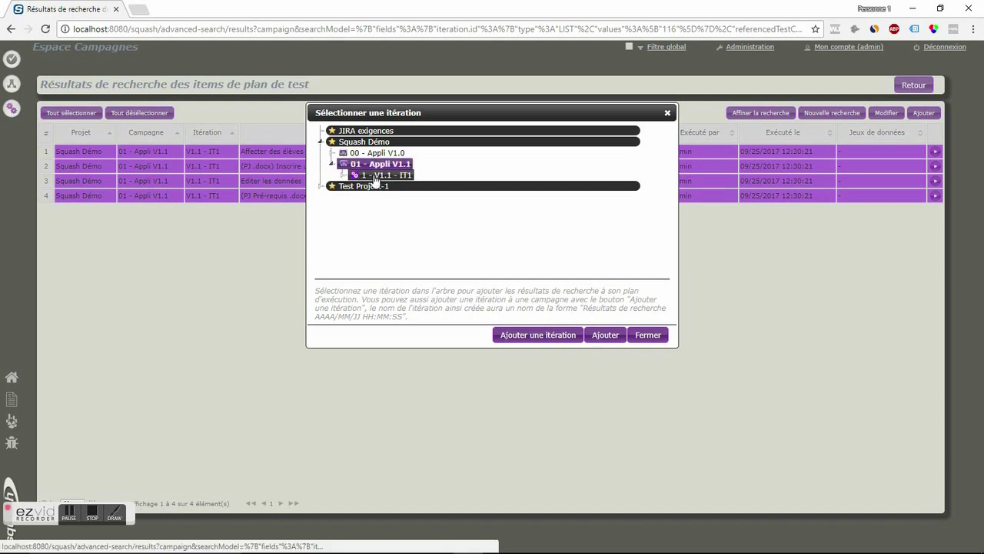
click(530, 338)
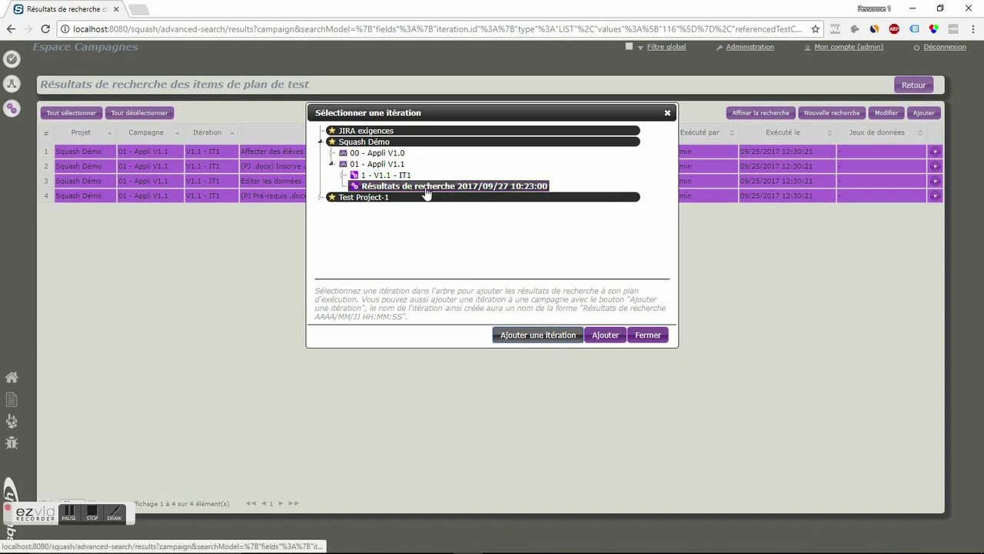
click(609, 336)
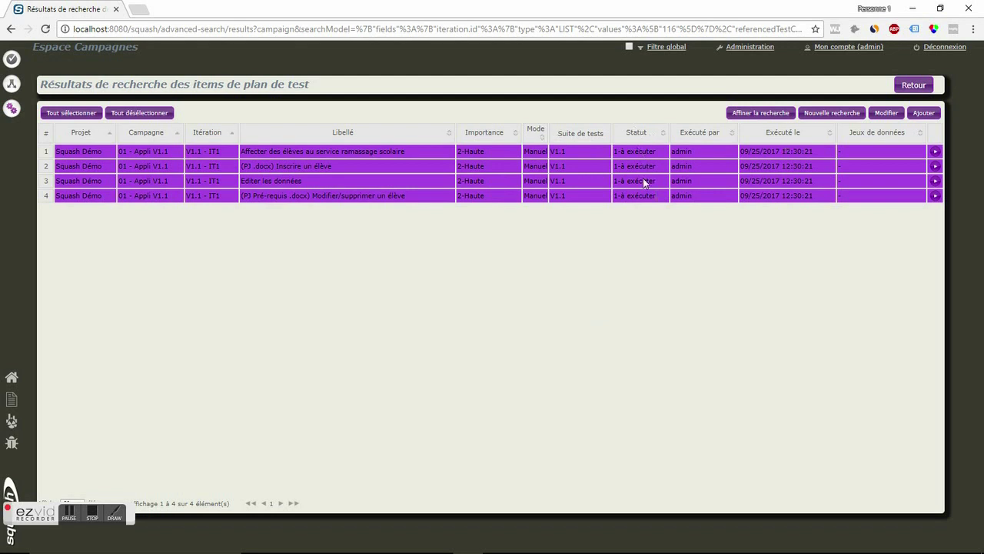
Set the execution status of all the selected test plan items to 2-en cours.
click(885, 113)
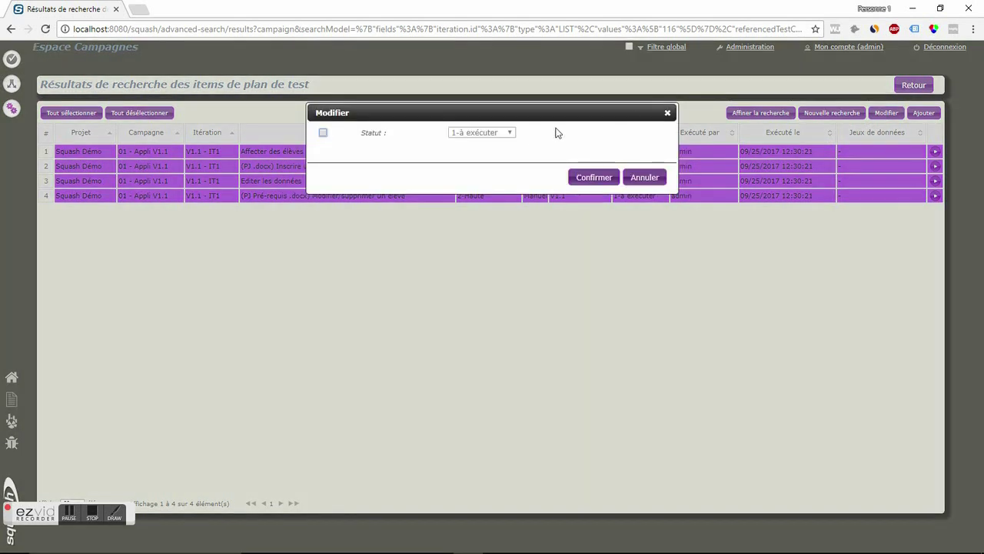
click(323, 133)
click(489, 135)
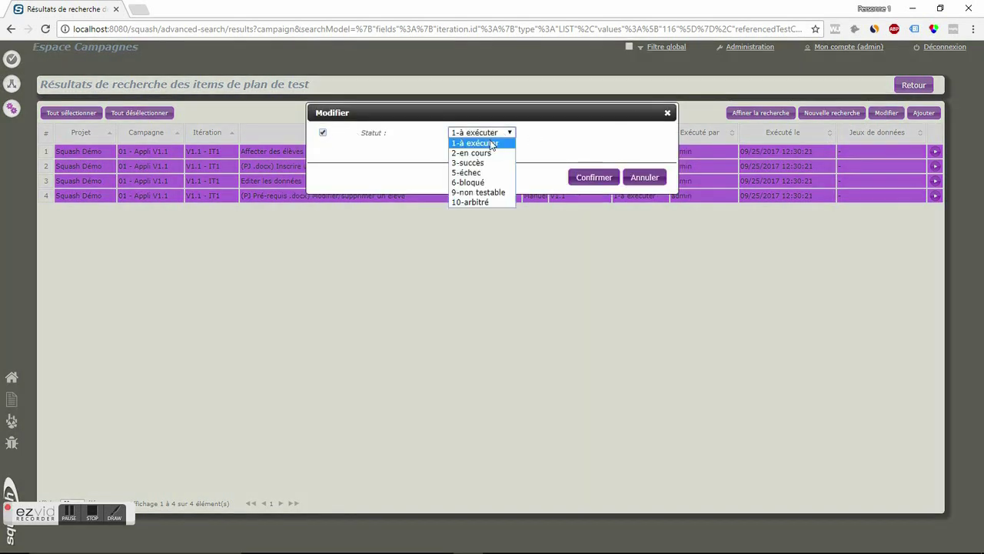
click(483, 153)
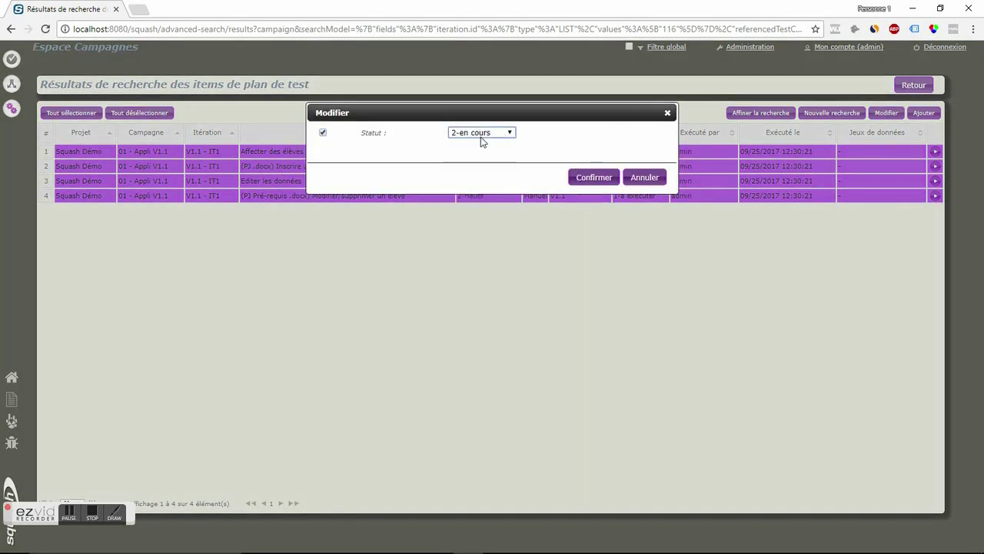
click(590, 178)
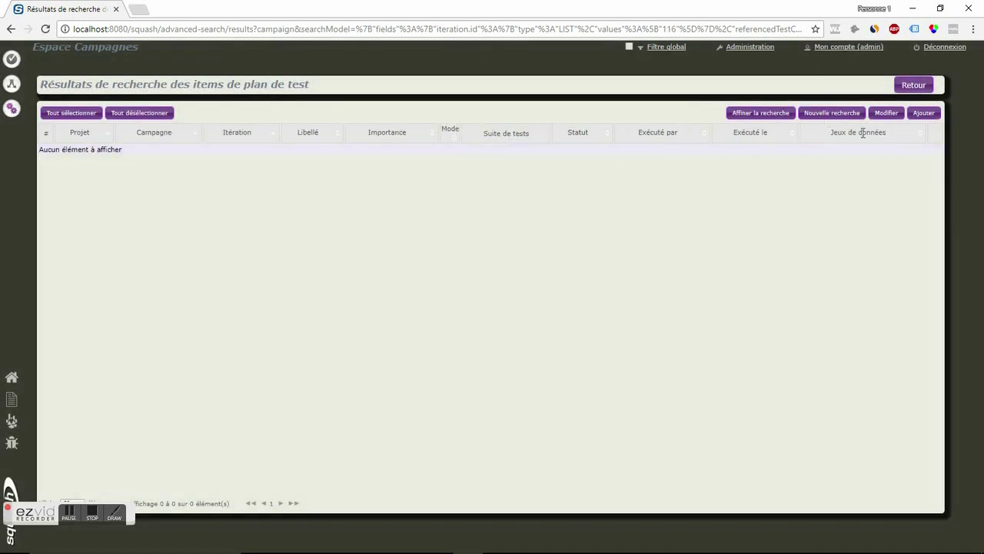
Return to the campaign workspace and view the execution plans of the new search-results iteration and 1 - V1.1 - IT1.
click(919, 88)
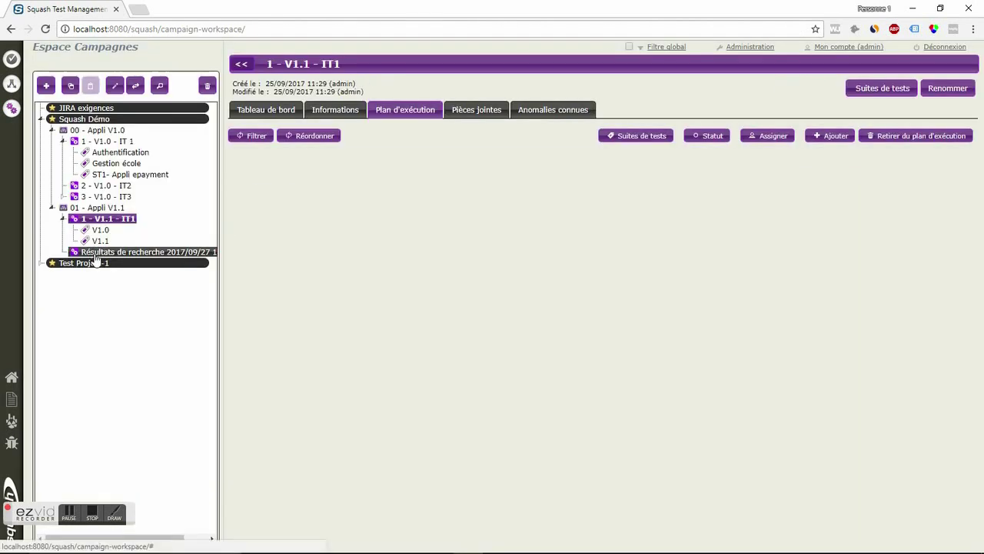
click(93, 254)
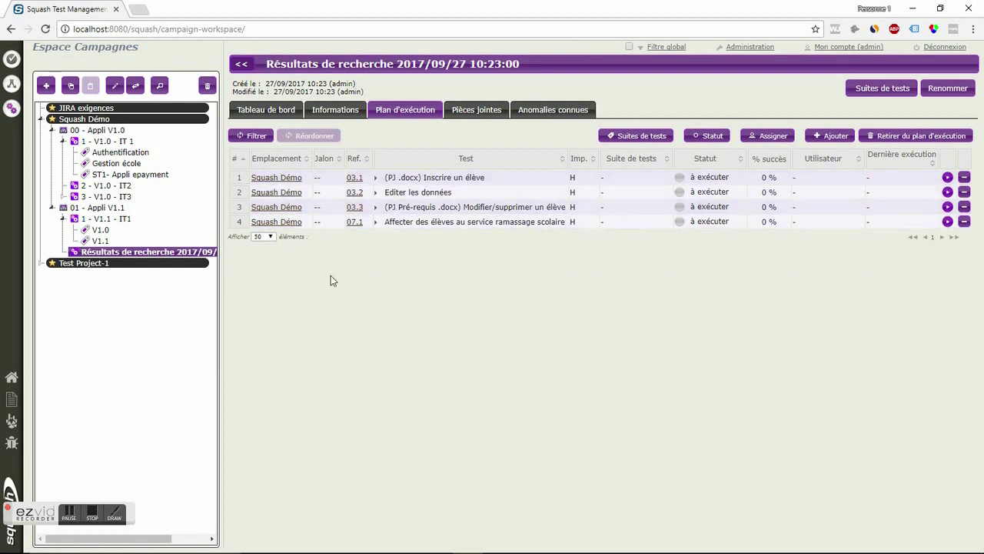
click(106, 220)
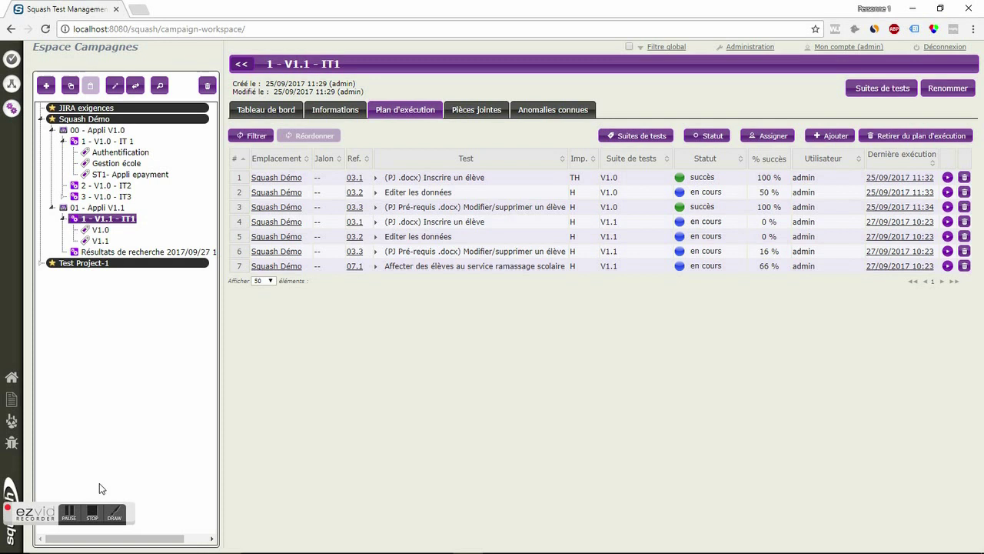
click(90, 517)
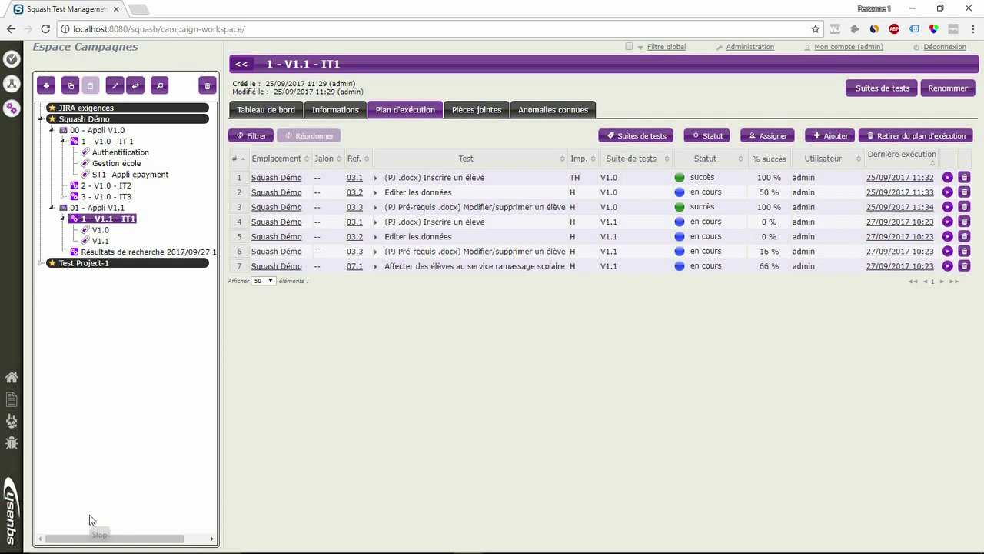